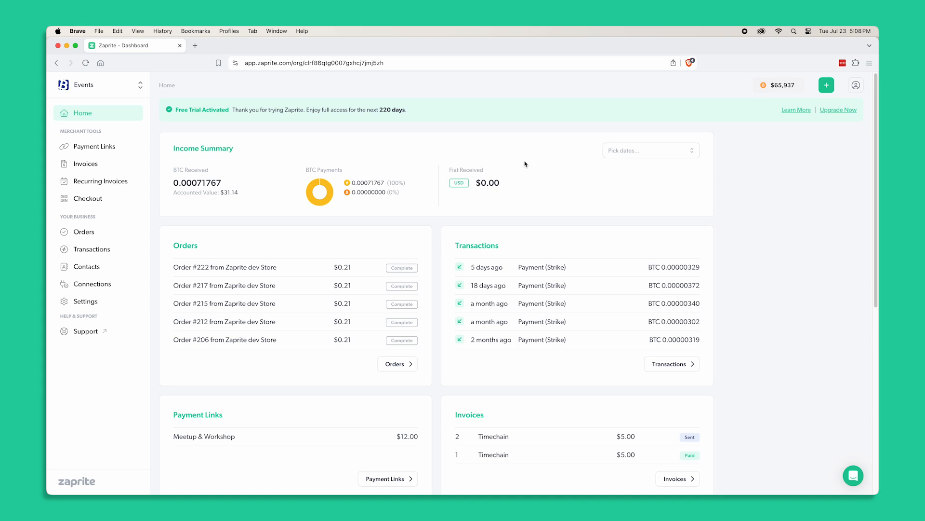
- Open a blank recurring invoice, examine its schedule, details and line item sections, and return to the recurring invoices list
{"action": "left_click", "coordinate": [98, 186]}
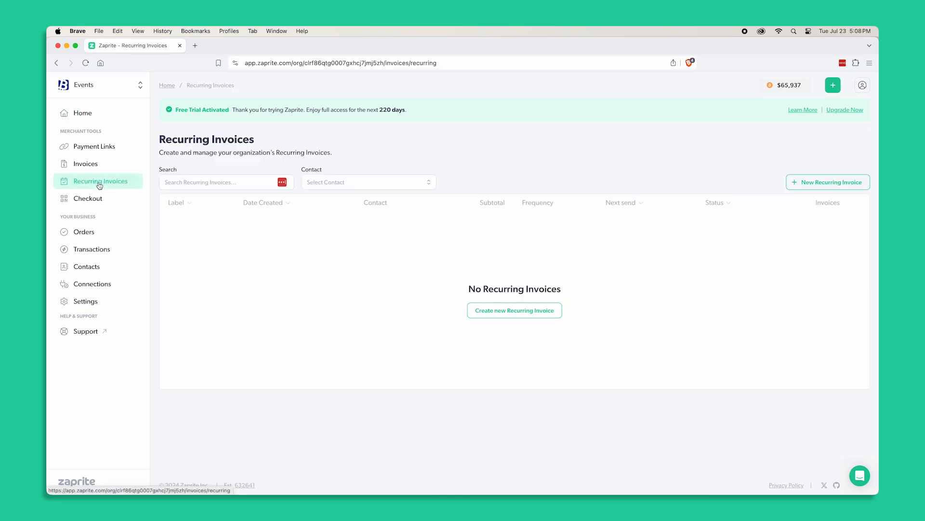
{"action": "left_click", "coordinate": [535, 314]}
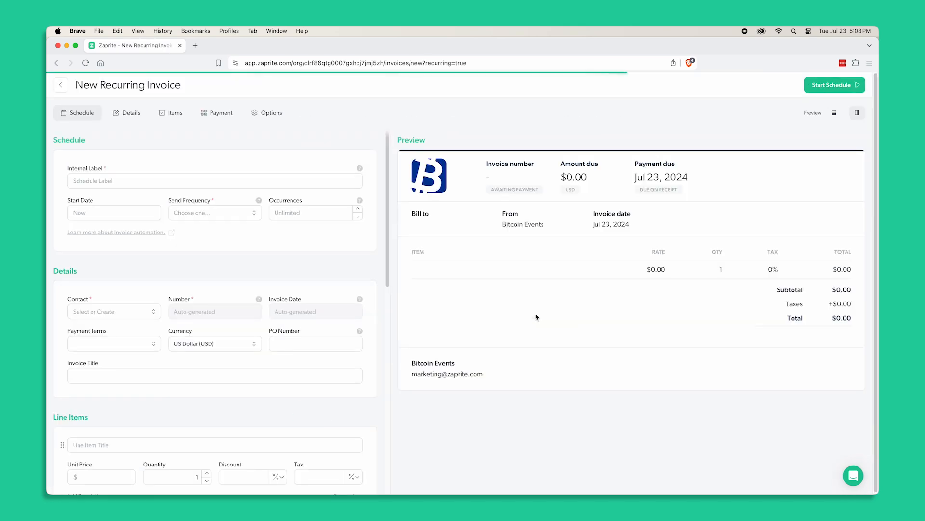
{"action": "left_click_drag", "start_coordinate": [57, 139], "coordinate": [118, 141]}
{"action": "left_click", "coordinate": [150, 156]}
{"action": "scroll", "coordinate": [183, 270], "scroll_direction": "down", "scroll_amount": 5}
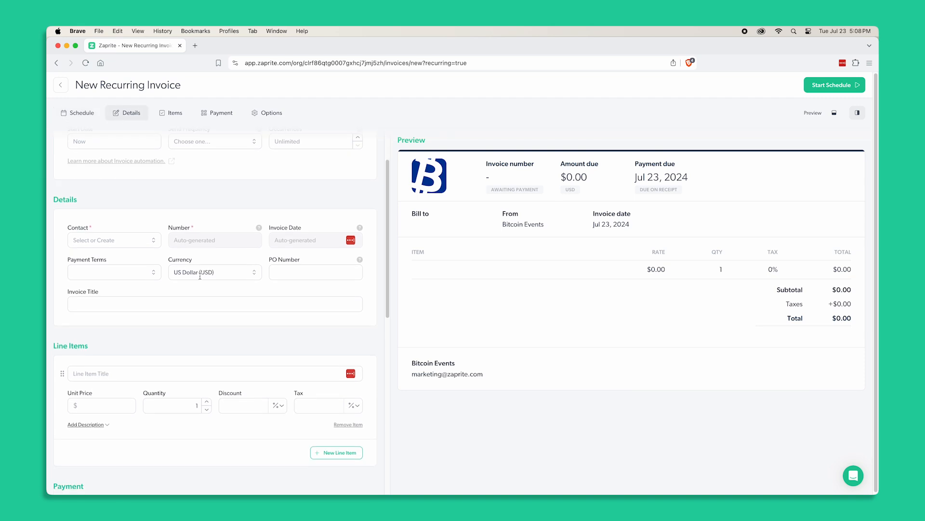
{"action": "scroll", "coordinate": [224, 286], "scroll_direction": "up", "scroll_amount": 5}
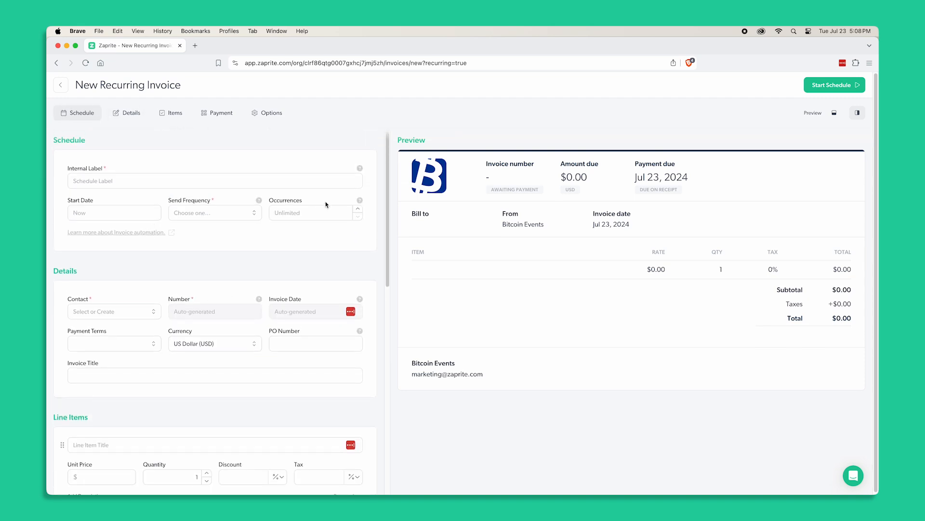
{"action": "left_click", "coordinate": [61, 85]}
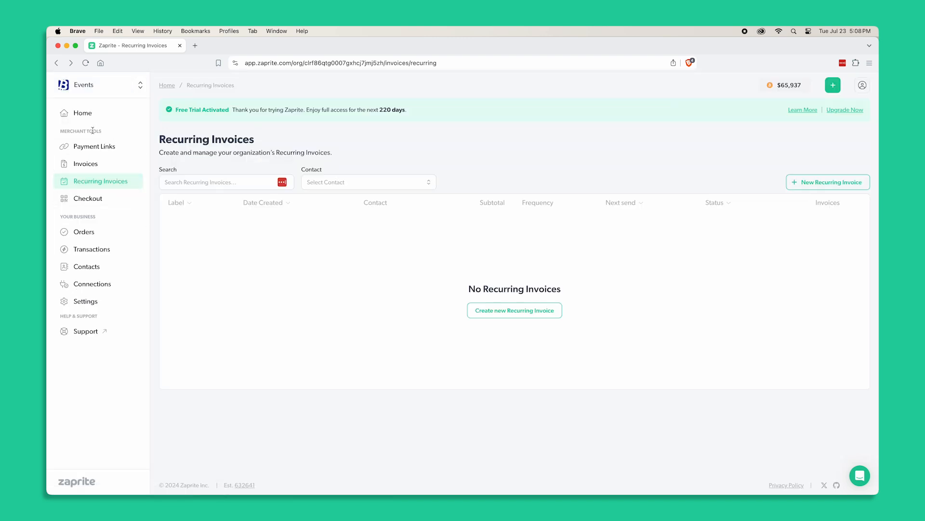
- Convert the paid Timechain invoice number 1 into a recurring invoice
{"action": "left_click", "coordinate": [89, 167]}
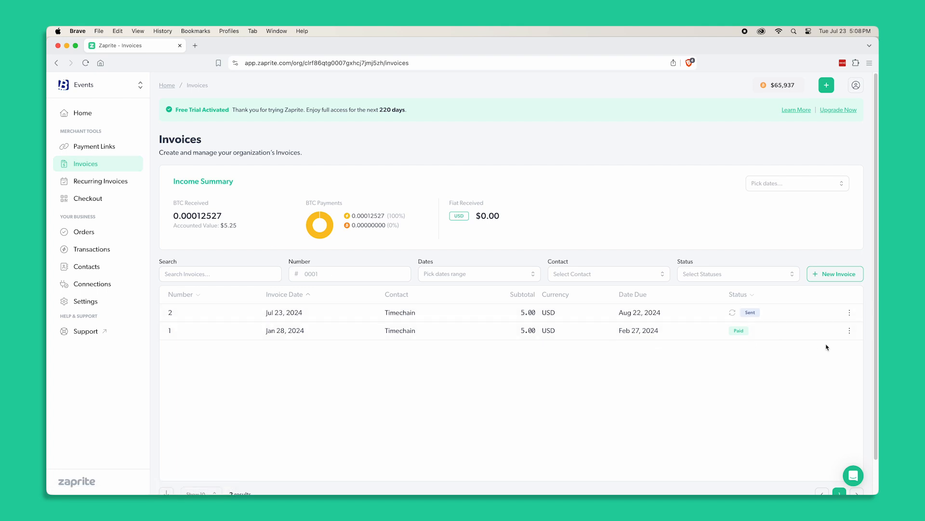
{"action": "left_click", "coordinate": [851, 332]}
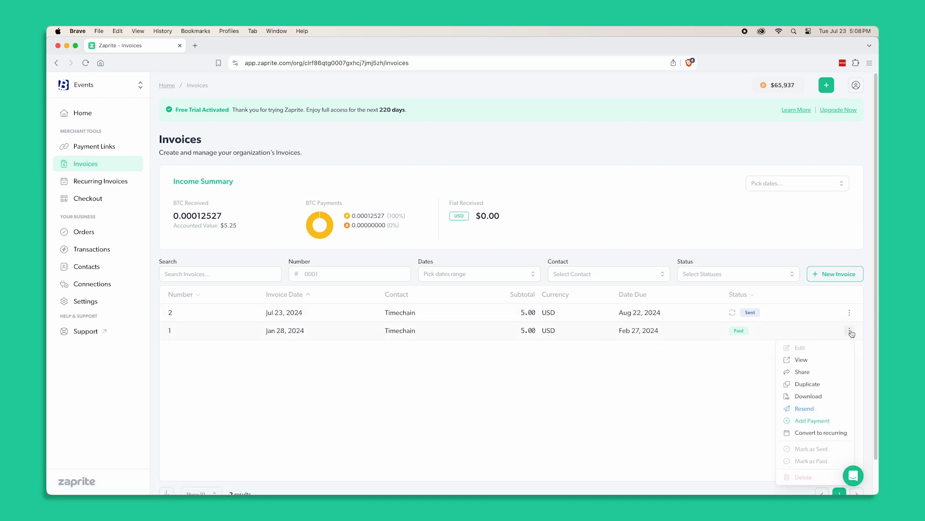
{"action": "left_click", "coordinate": [822, 433]}
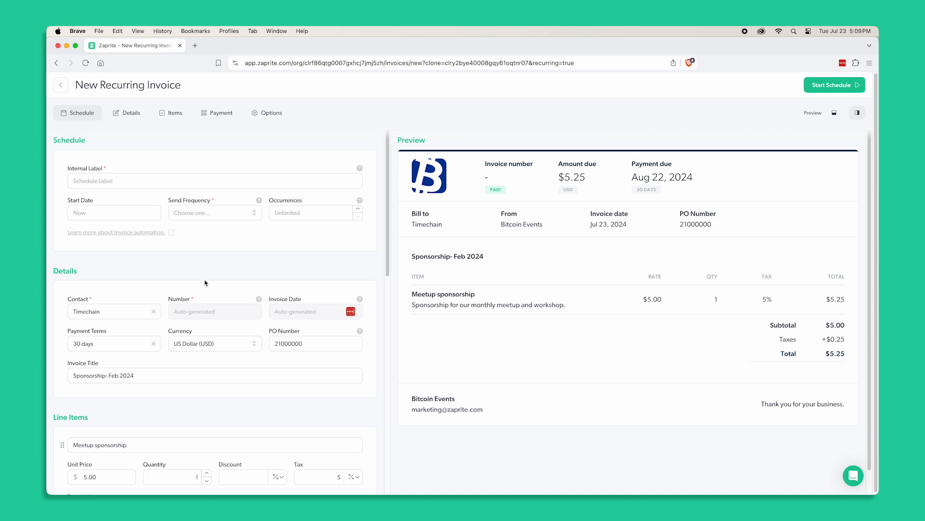
- Give the schedule the internal label "New invoice" and set its start date to Jul 23, 2024
{"action": "left_click_drag", "start_coordinate": [54, 139], "coordinate": [117, 146]}
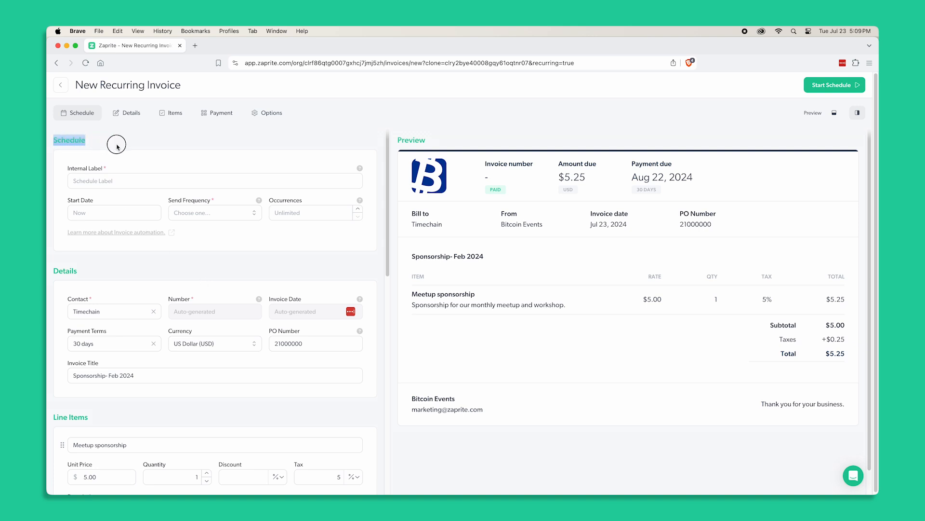
{"action": "left_click", "coordinate": [84, 176]}
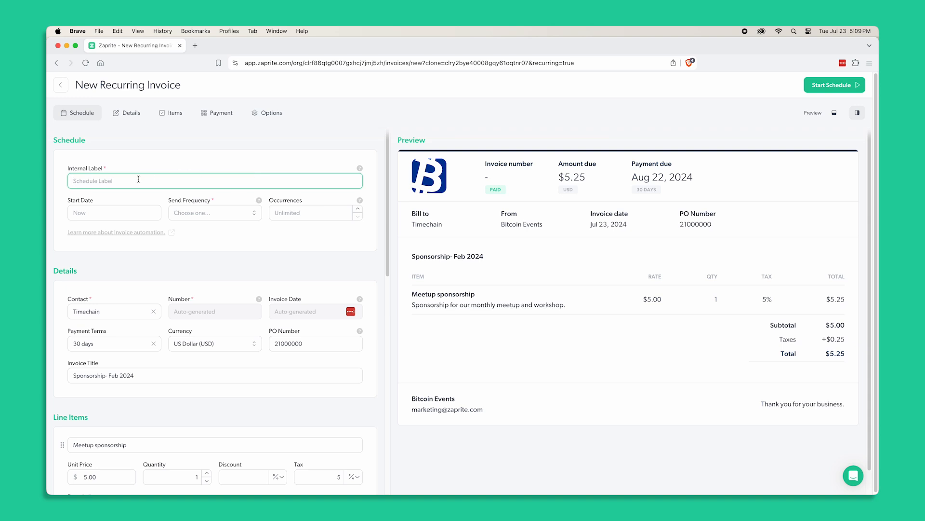
{"action": "type", "text": "New invoice"}
{"action": "left_click", "coordinate": [87, 208]}
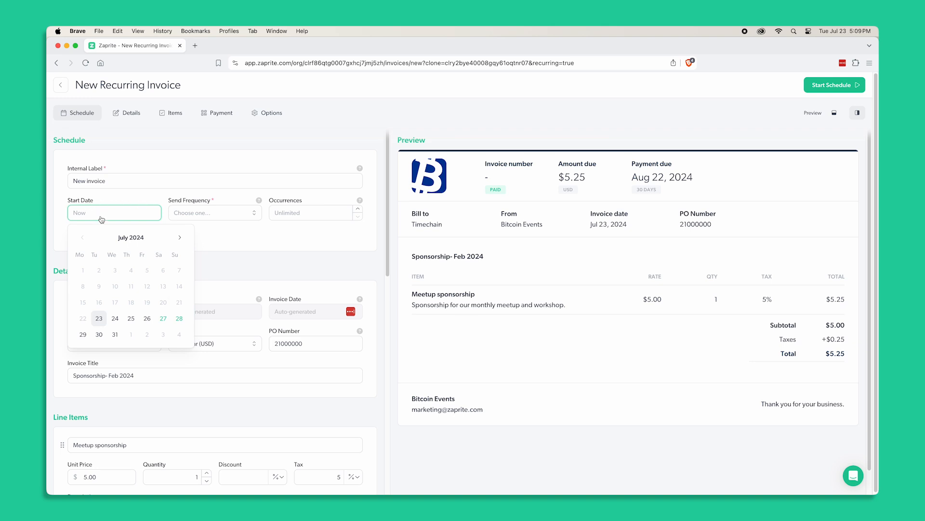
{"action": "left_click", "coordinate": [98, 318]}
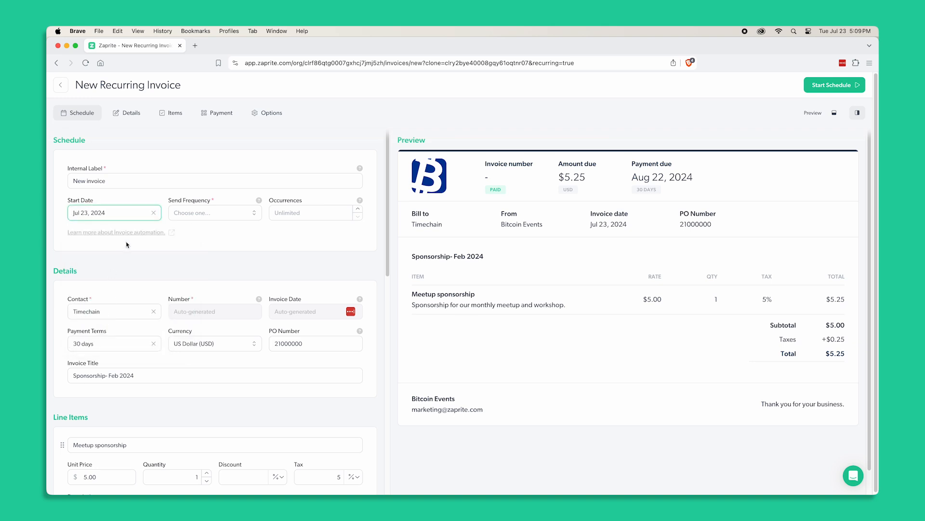
- Set the send frequency to Monthly and keep the number of occurrences unlimited
{"action": "left_click", "coordinate": [223, 213]}
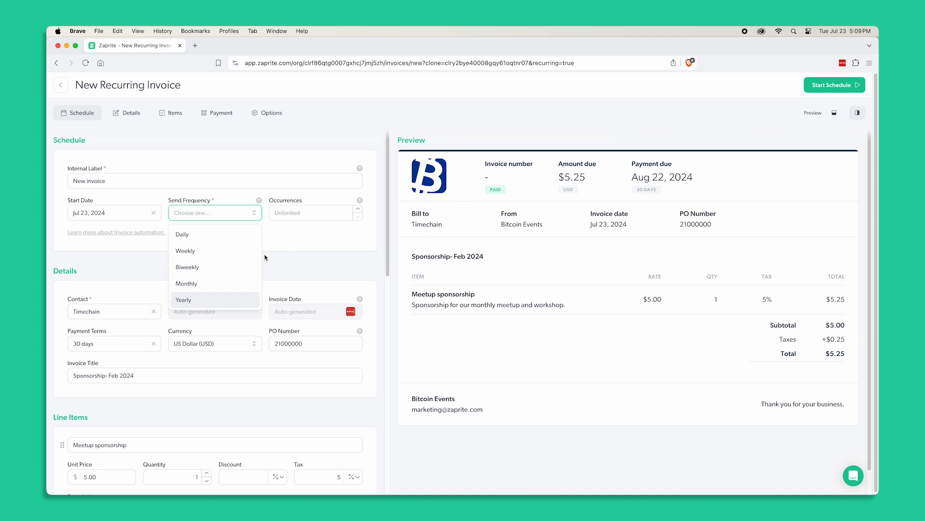
{"action": "left_click", "coordinate": [194, 284]}
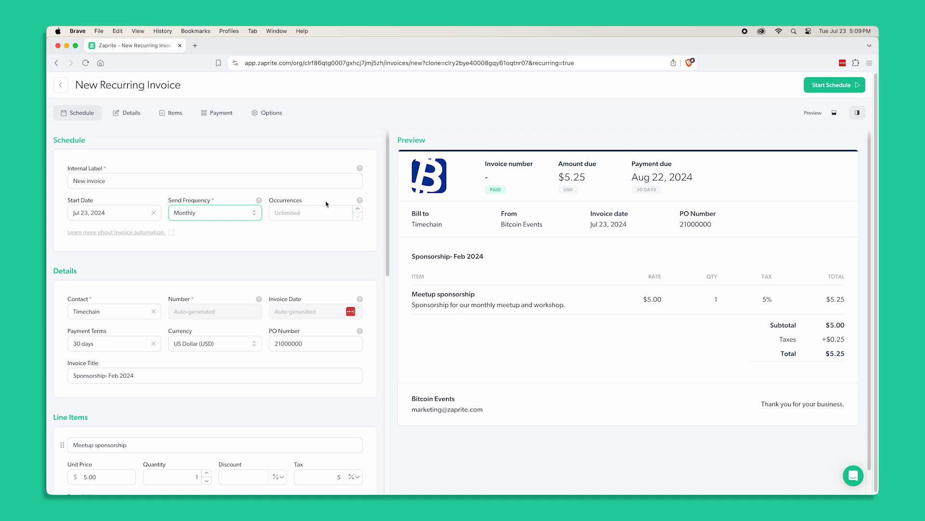
{"action": "left_click", "coordinate": [312, 214]}
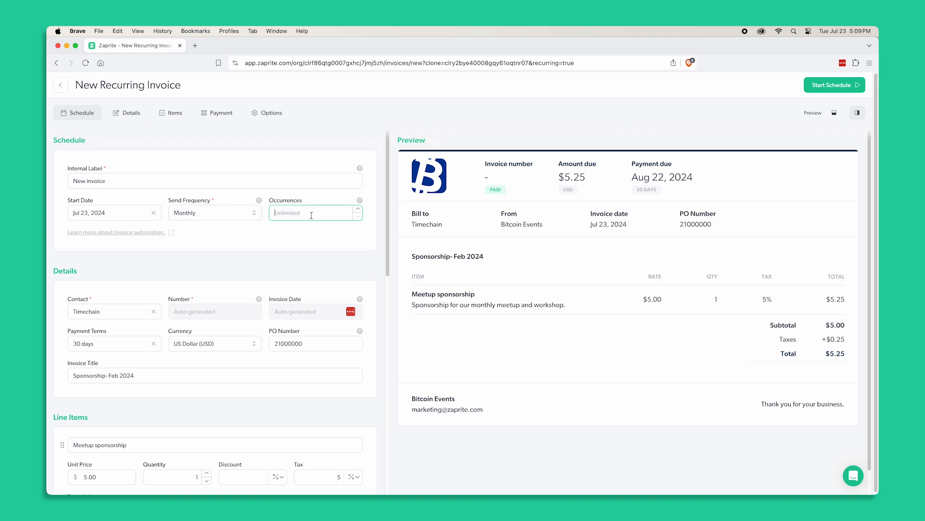
{"action": "left_click", "coordinate": [358, 210]}
{"action": "left_click", "coordinate": [358, 210]}
{"action": "key", "text": "BackSpace"}
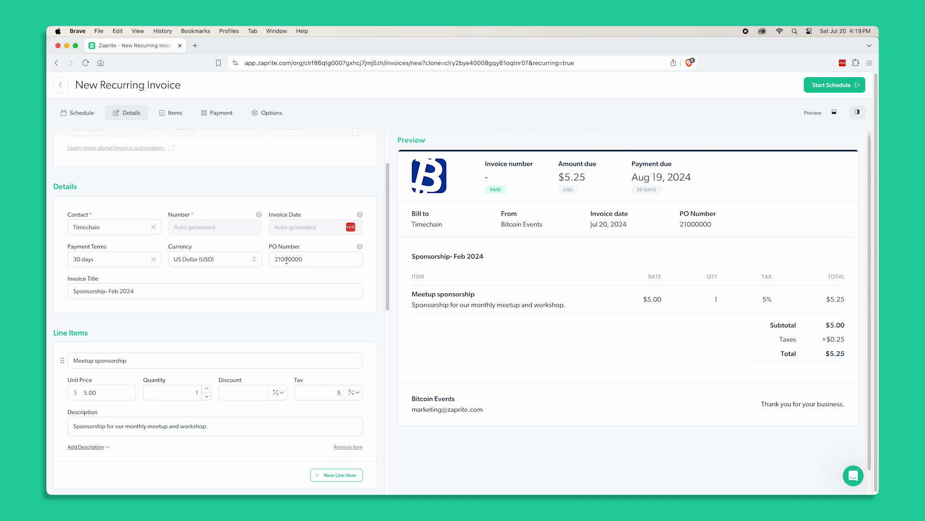
- Remove the month from the invoice title, leaving "Sponsorship-2024"
{"action": "scroll", "coordinate": [203, 246], "scroll_direction": "up", "scroll_amount": 1}
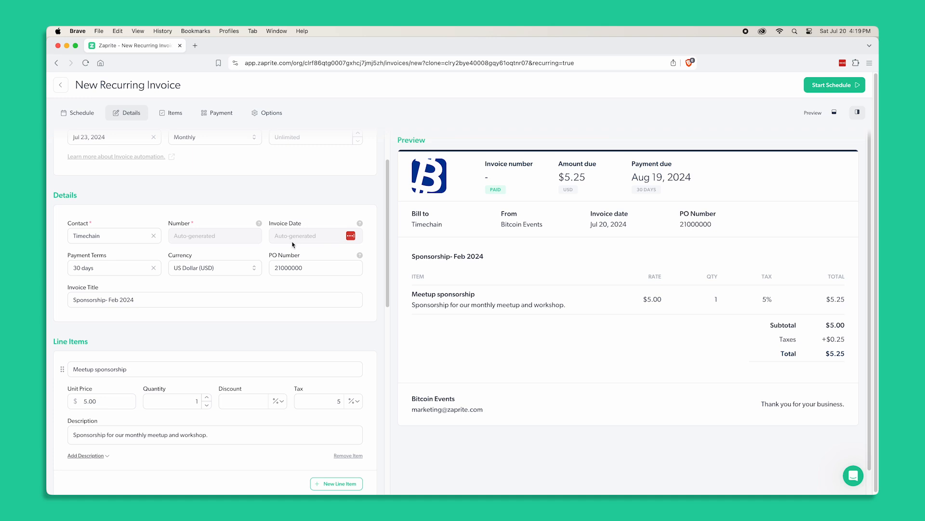
{"action": "scroll", "coordinate": [192, 290], "scroll_direction": "down", "scroll_amount": 3}
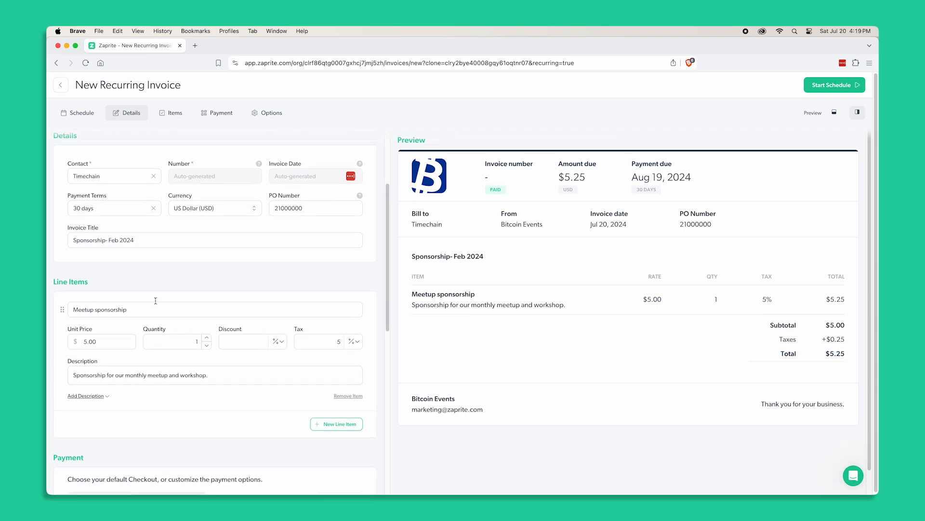
{"action": "scroll", "coordinate": [155, 300], "scroll_direction": "down", "scroll_amount": 2}
{"action": "left_click", "coordinate": [121, 199]}
{"action": "key", "text": "BackSpace"}
{"action": "key", "text": "BackSpace"}
{"action": "key", "text": "BackSpace"}
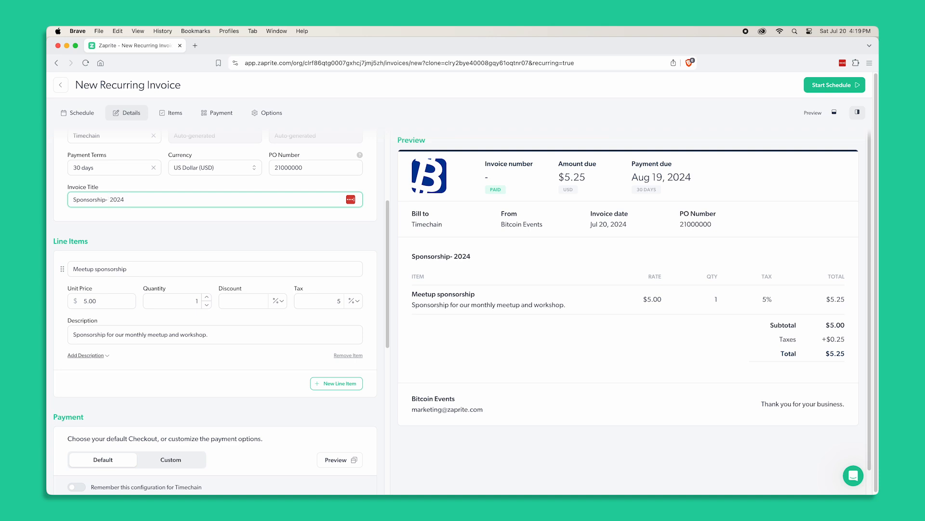
{"action": "left_click", "coordinate": [164, 221]}
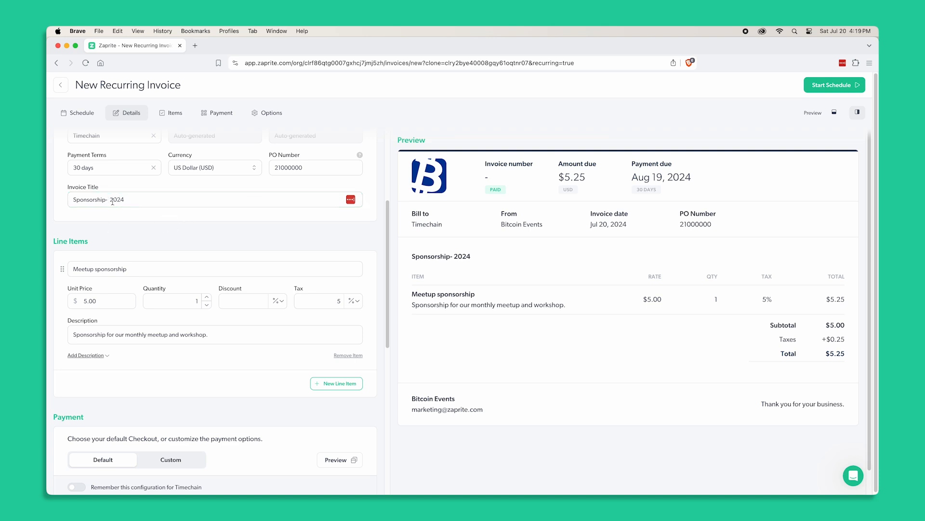
- Switch the invoice's payment options to Custom and adjust which payment methods are enabled
{"action": "scroll", "coordinate": [165, 229], "scroll_direction": "down", "scroll_amount": 5}
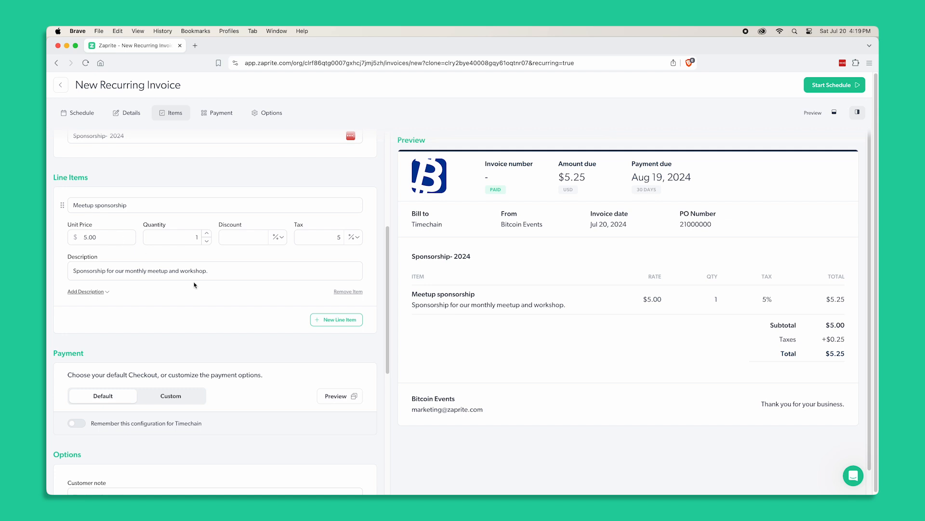
{"action": "scroll", "coordinate": [159, 289], "scroll_direction": "down", "scroll_amount": 5}
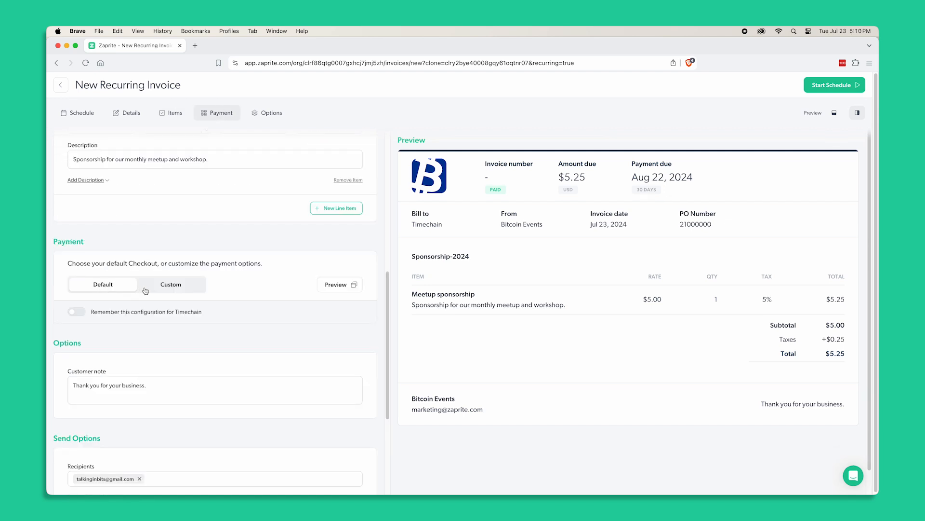
{"action": "left_click", "coordinate": [153, 289]}
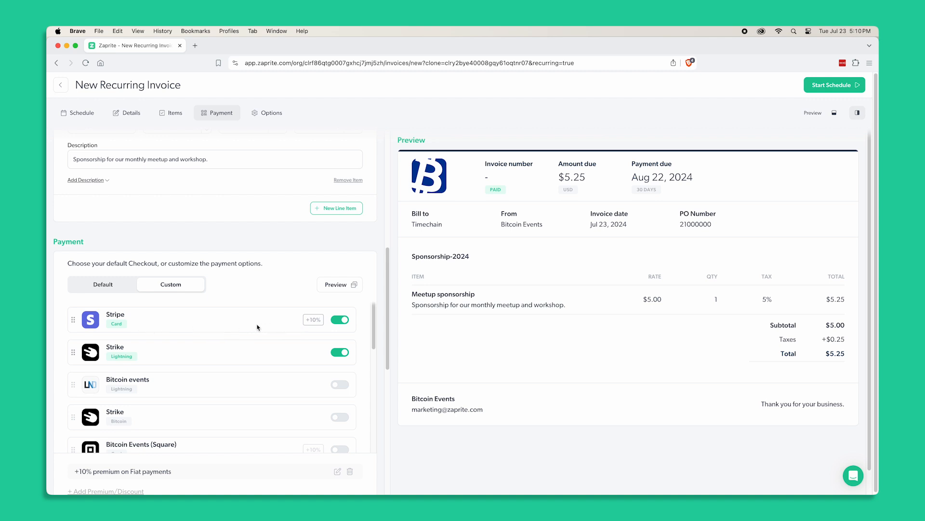
{"action": "scroll", "coordinate": [248, 359], "scroll_direction": "down", "scroll_amount": 2}
{"action": "left_click", "coordinate": [340, 376]}
{"action": "scroll", "coordinate": [283, 342], "scroll_direction": "down", "scroll_amount": 5}
{"action": "scroll", "coordinate": [283, 342], "scroll_direction": "down", "scroll_amount": 10}
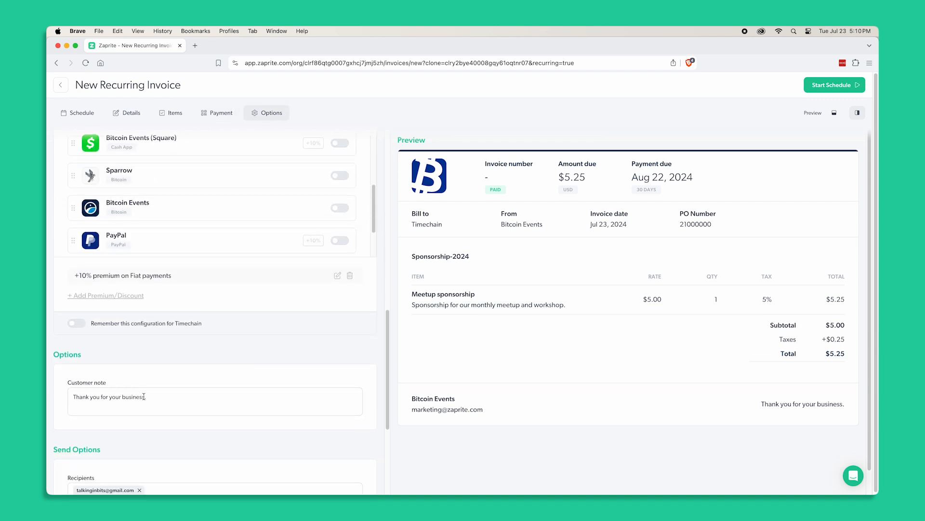
- Review the customer note and send options, and start the recurring invoice schedule
{"action": "scroll", "coordinate": [202, 391], "scroll_direction": "down", "scroll_amount": 3}
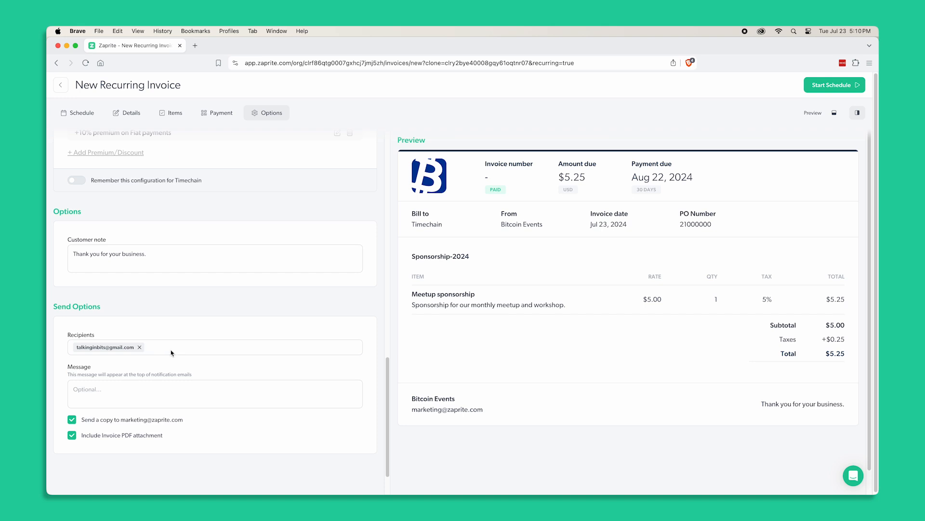
{"action": "scroll", "coordinate": [259, 374], "scroll_direction": "up", "scroll_amount": 20}
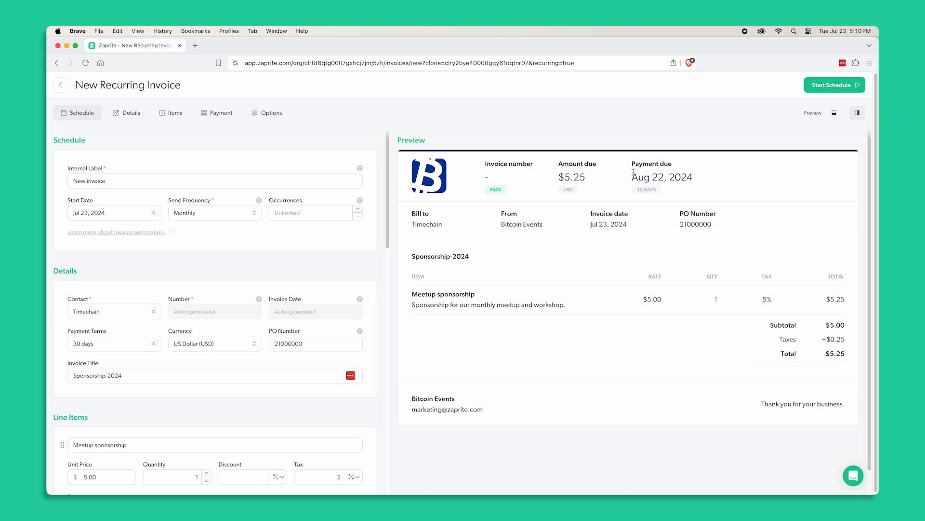
{"action": "left_click", "coordinate": [828, 91]}
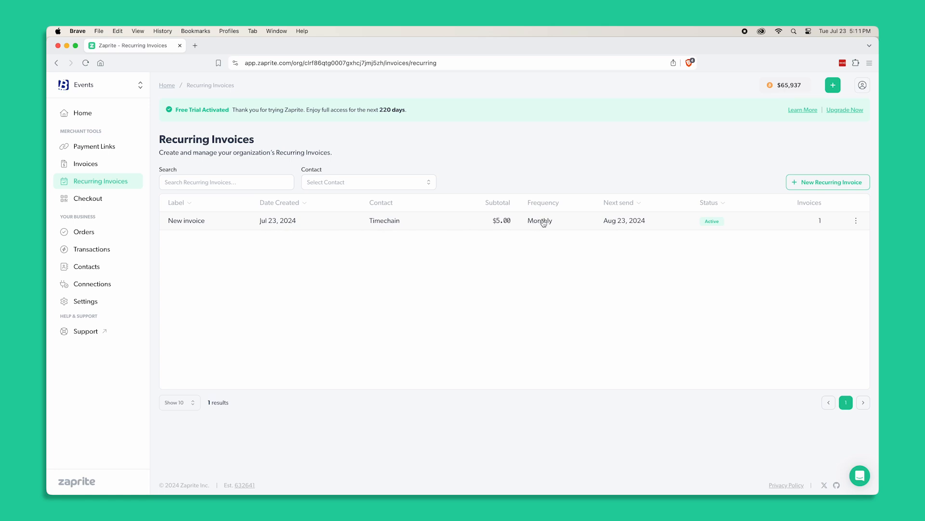
- Check the actions available for the "New invoice" schedule and look at the full list of invoices
{"action": "left_click", "coordinate": [857, 222]}
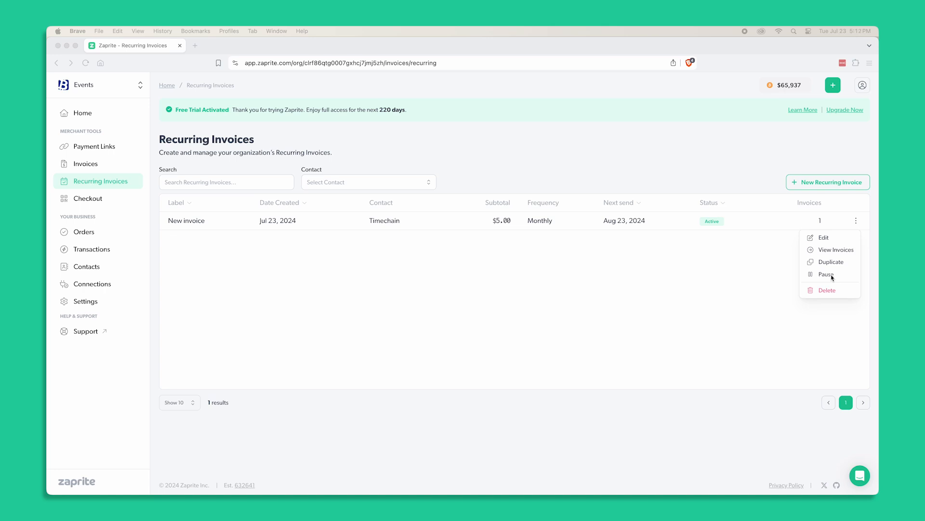
{"action": "left_click", "coordinate": [80, 163]}
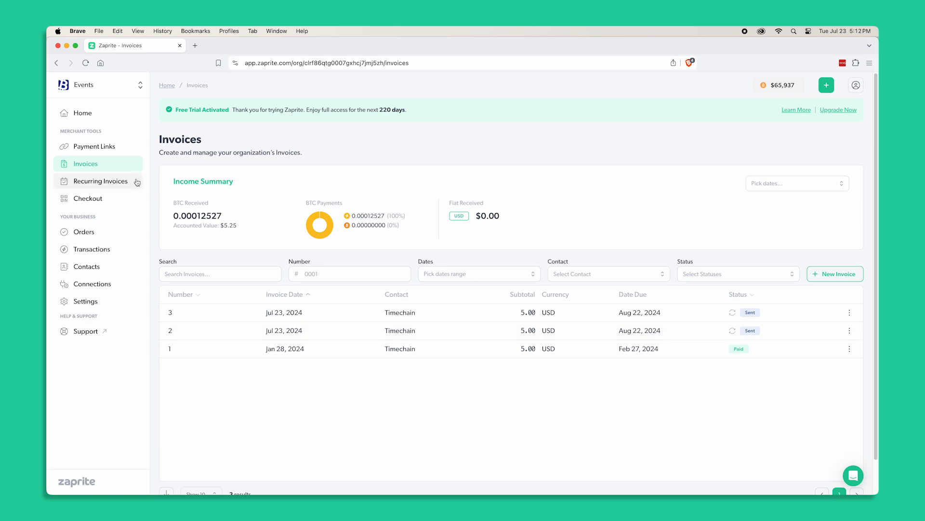
{"action": "left_click", "coordinate": [98, 182]}
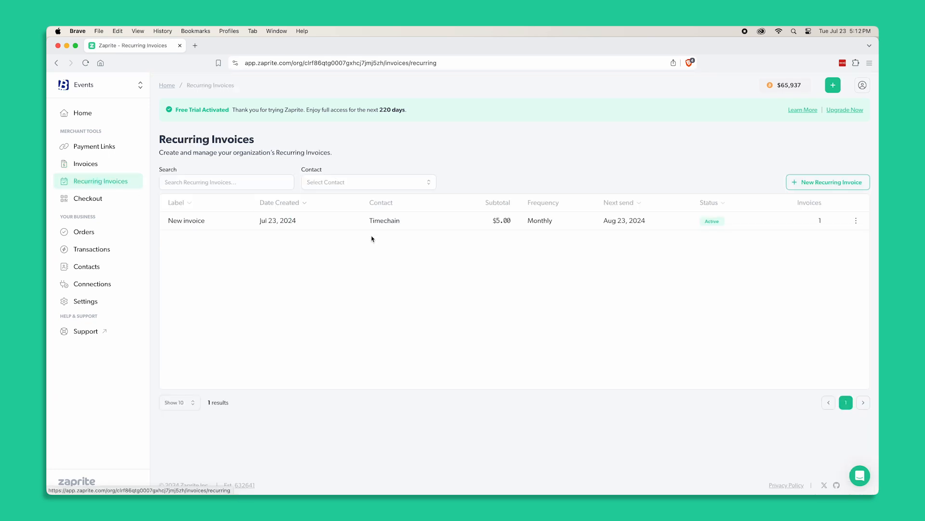
- View the invoices generated by the "New invoice" schedule and return to the home dashboard
{"action": "left_click", "coordinate": [856, 220]}
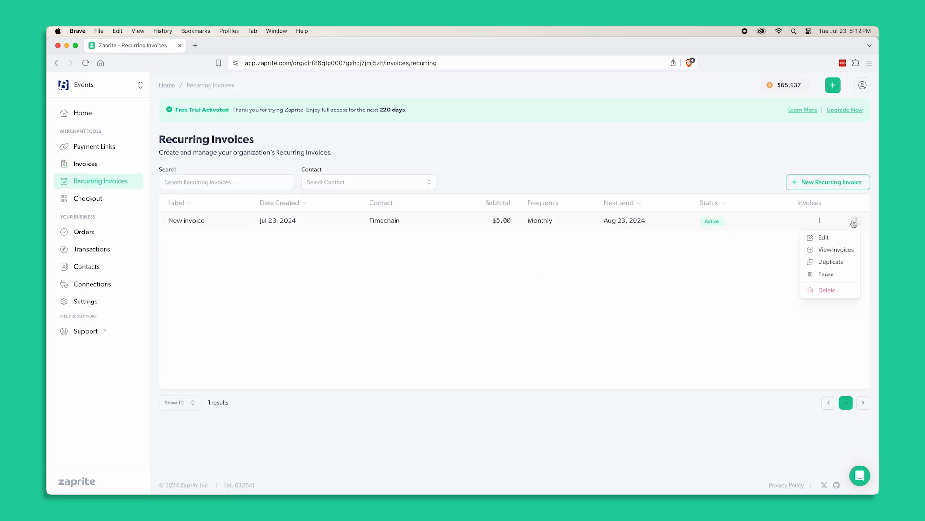
{"action": "left_click", "coordinate": [837, 251]}
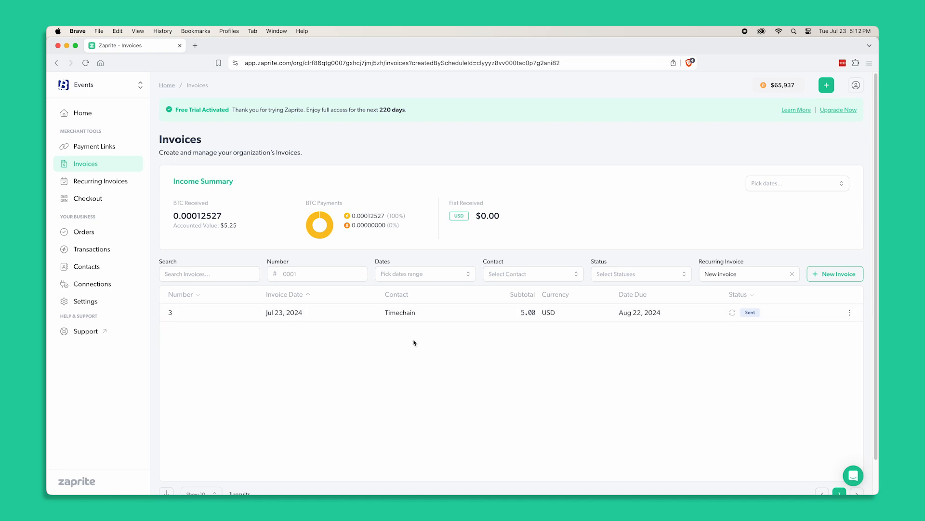
{"action": "left_click", "coordinate": [82, 114]}
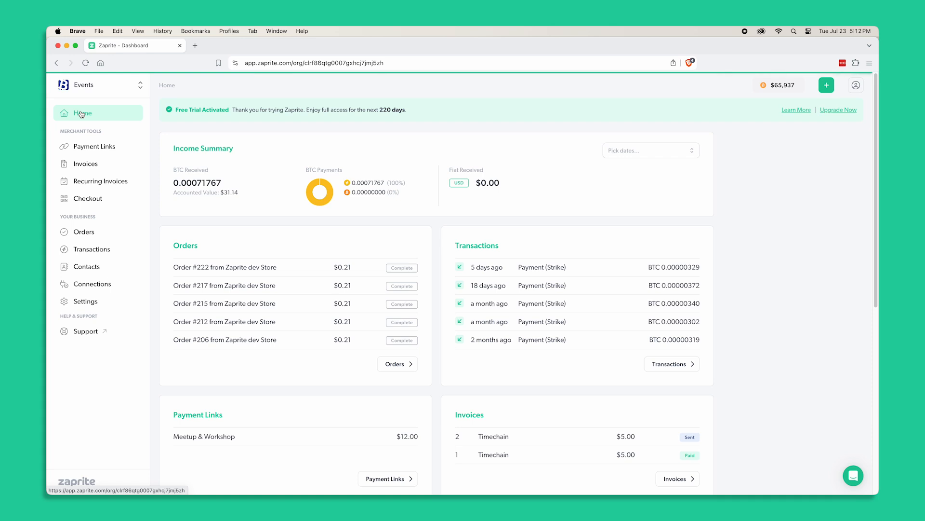